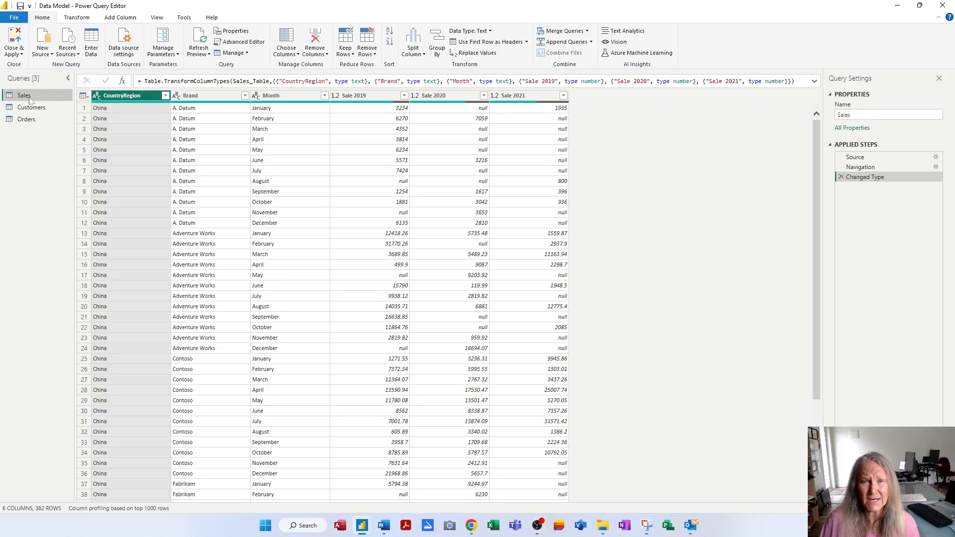
Look through the data of the Customers and Orders queries, and return to the Sales query.
left_click(31, 110)
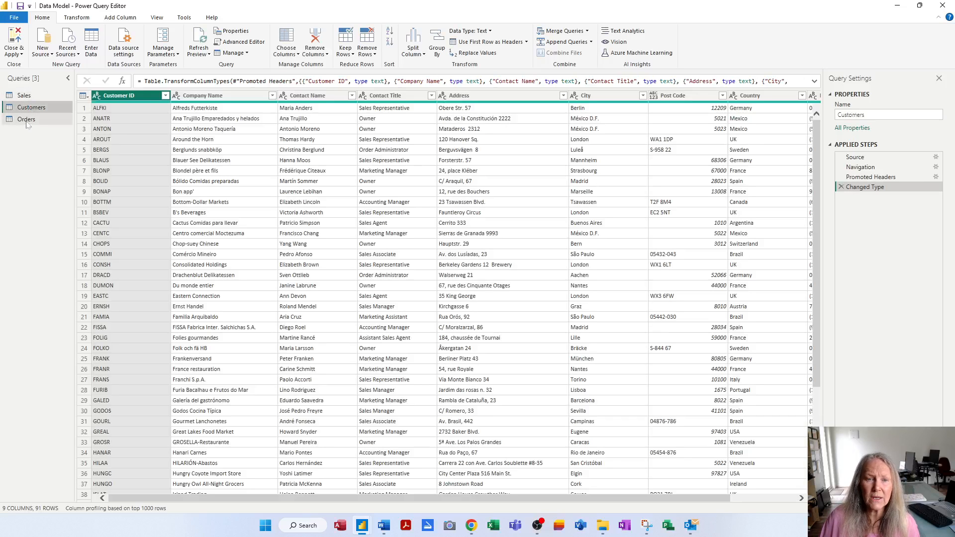
left_click(26, 120)
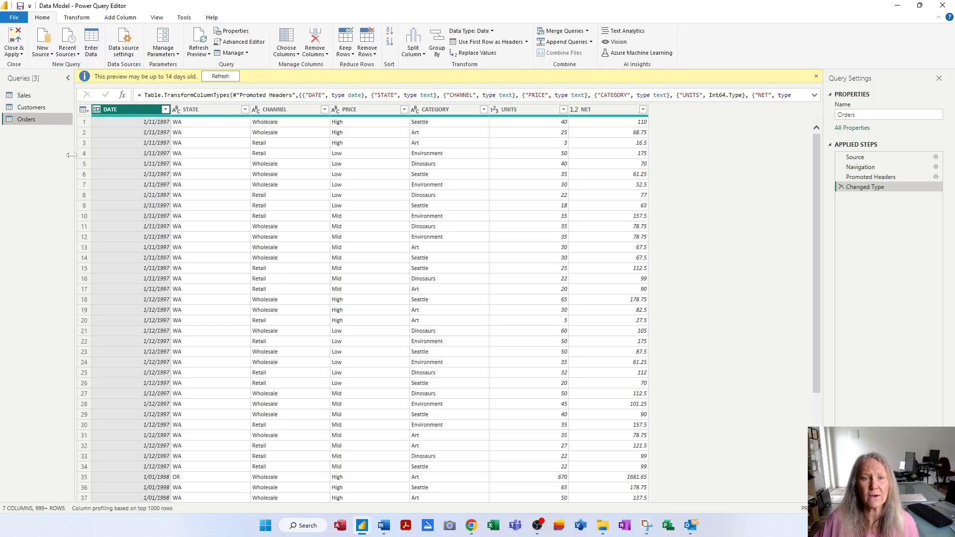
left_click(36, 98)
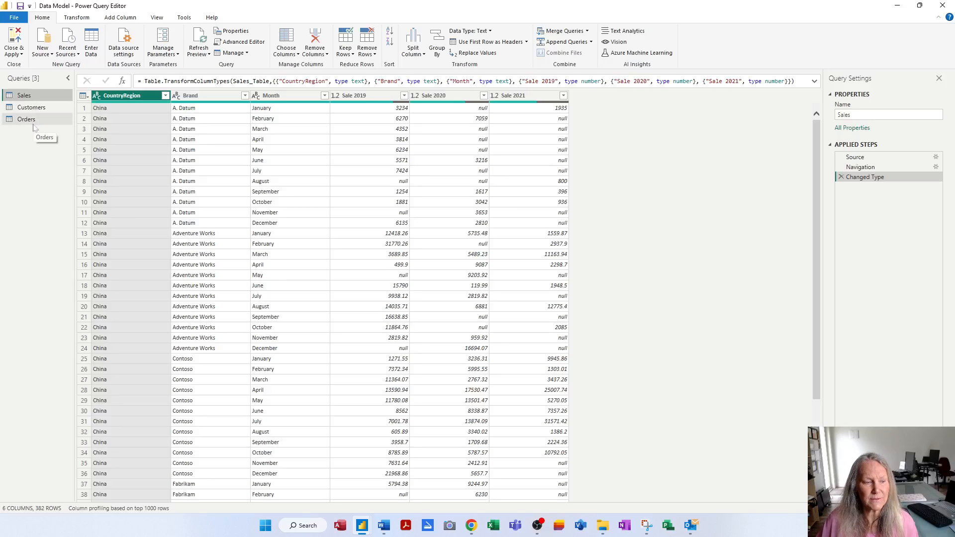
Examine the Sales query's rename option, its available query commands and its Query Properties, leaving them all unchanged.
double_click(31, 95)
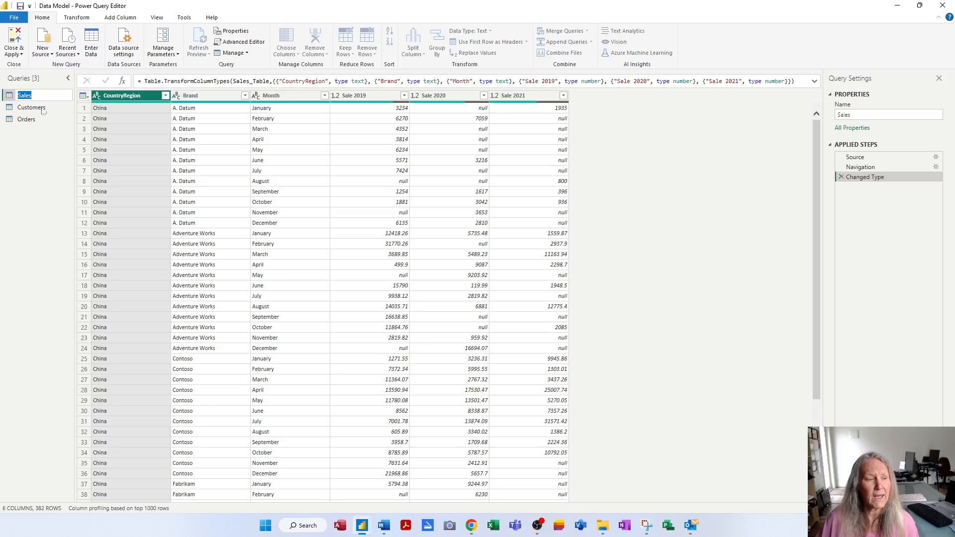
key("Return")
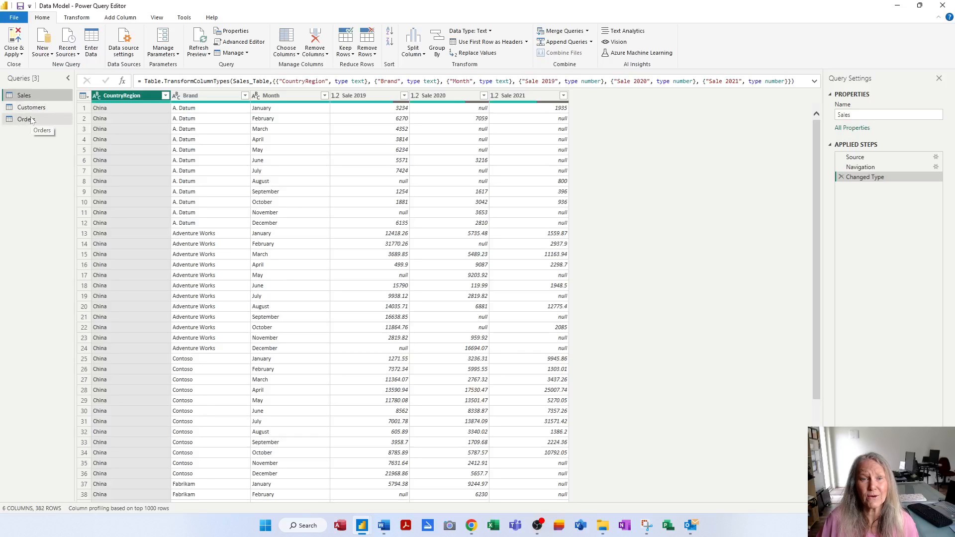
right_click(48, 99)
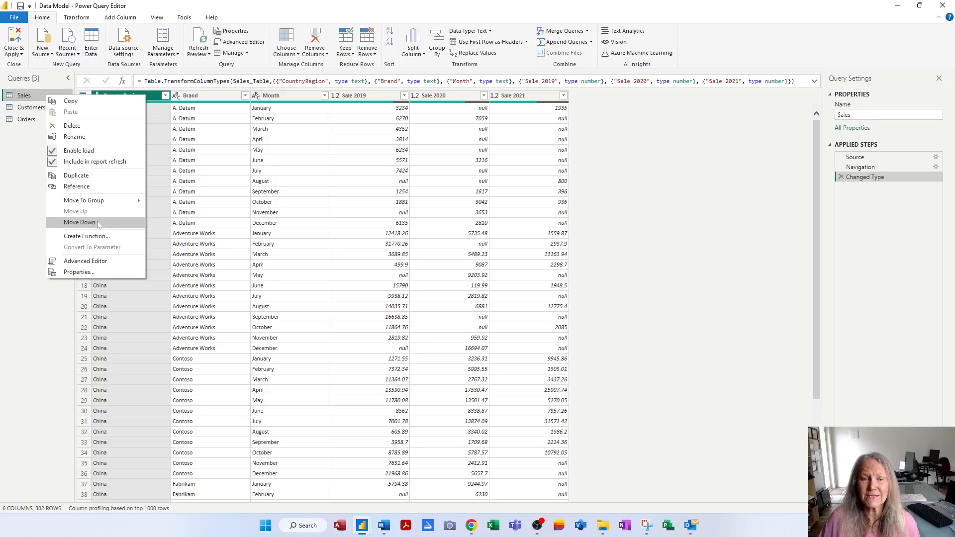
left_click(29, 164)
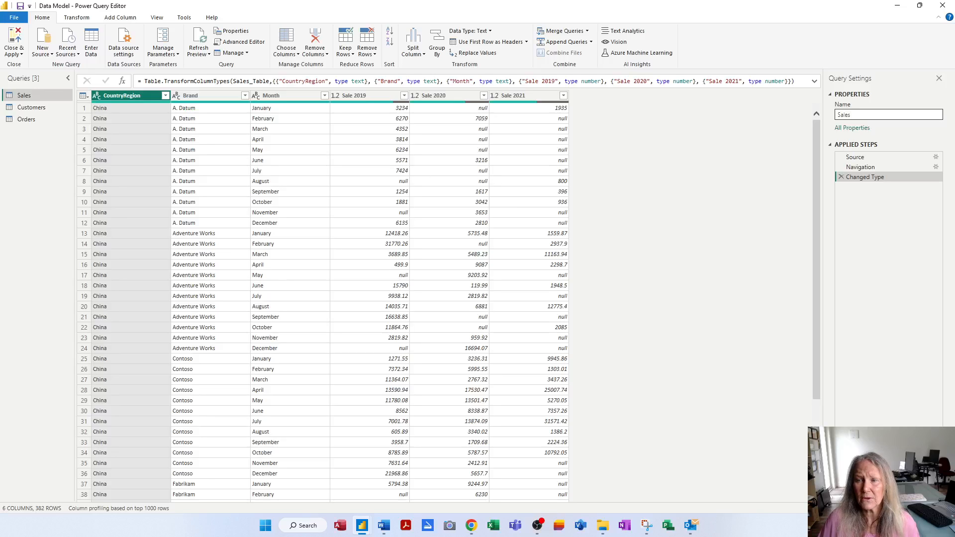
left_click(863, 129)
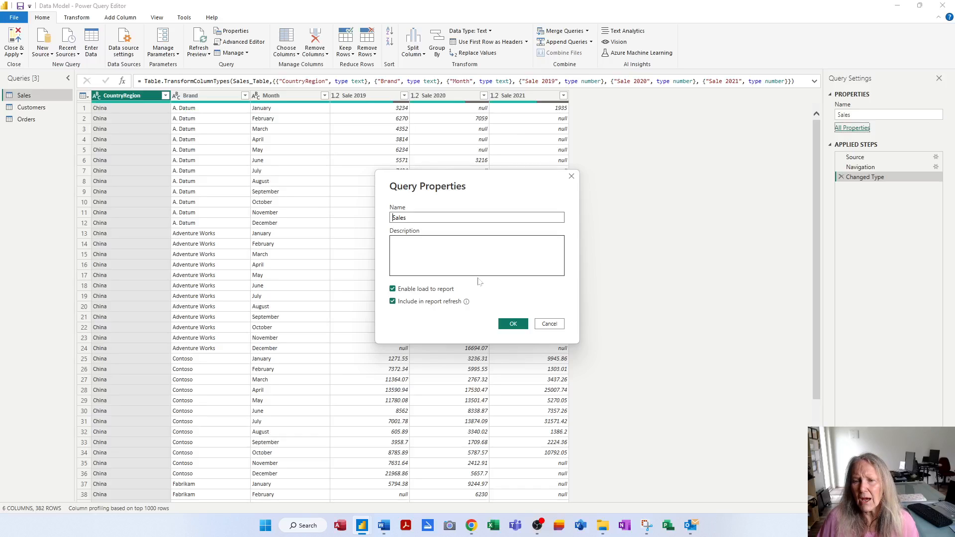
left_click(550, 324)
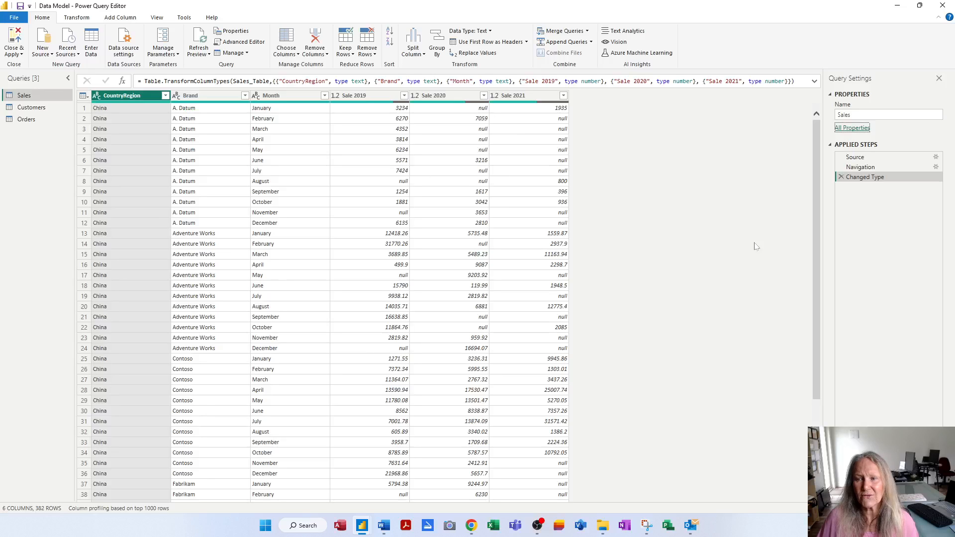
Review the Sales query's applied steps in order: Source, Navigation and Changed Type.
left_click(856, 159)
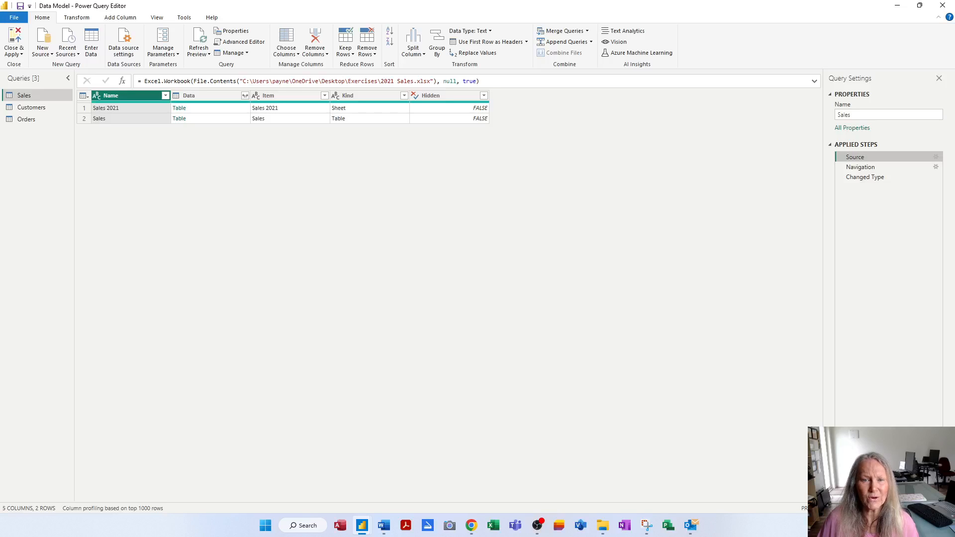
left_click(860, 171)
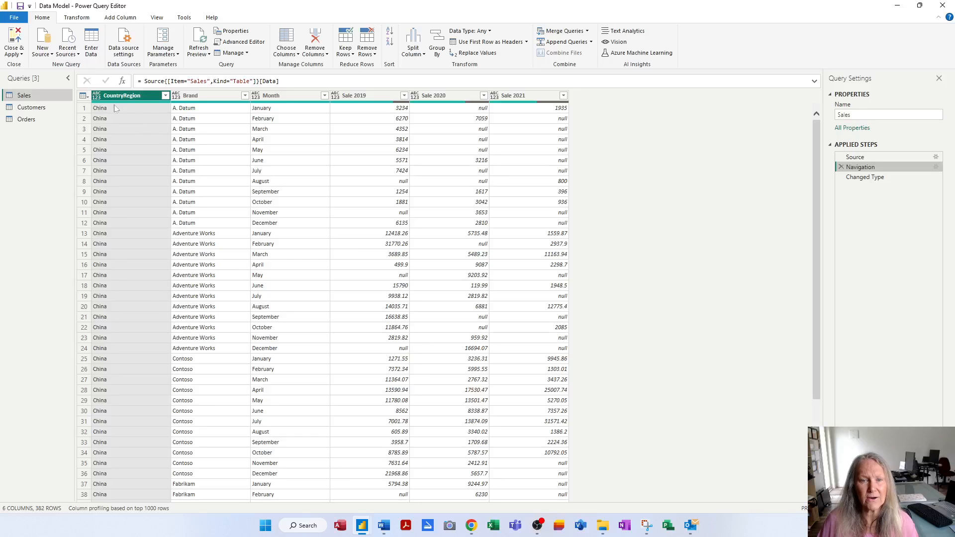
left_click(862, 178)
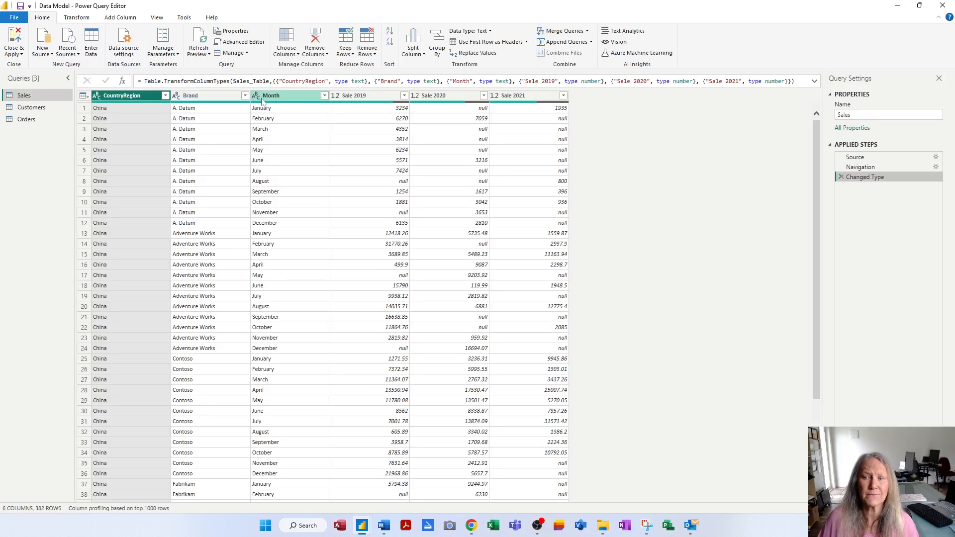
left_click(883, 159)
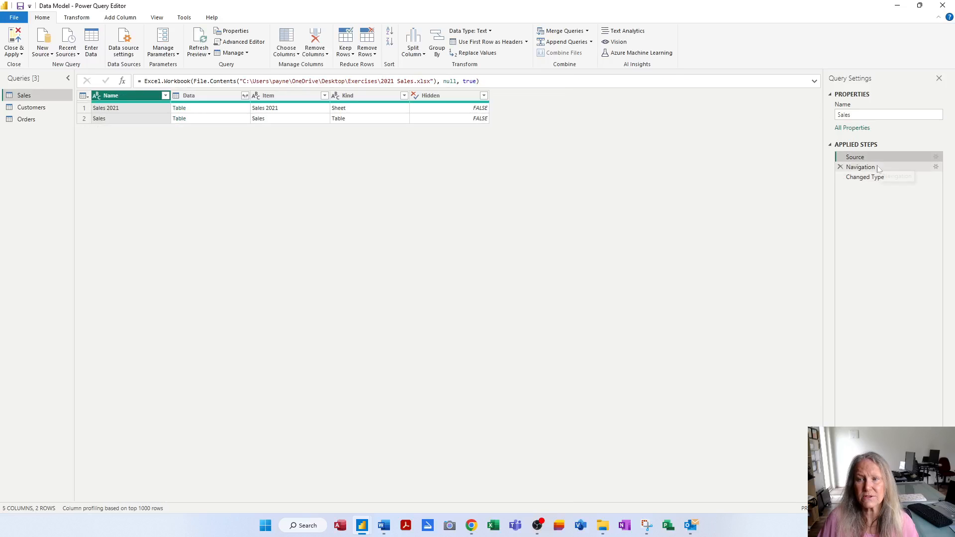
left_click(877, 168)
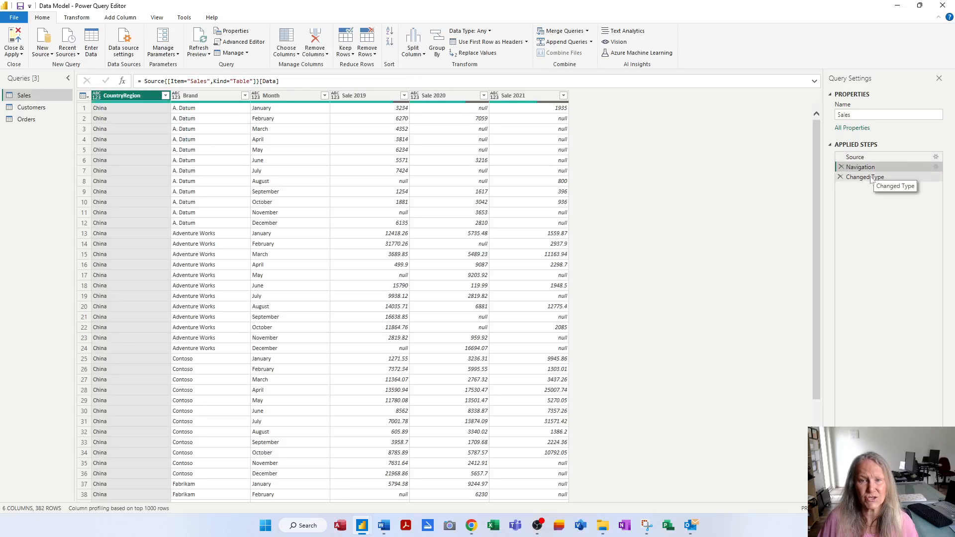
left_click(871, 178)
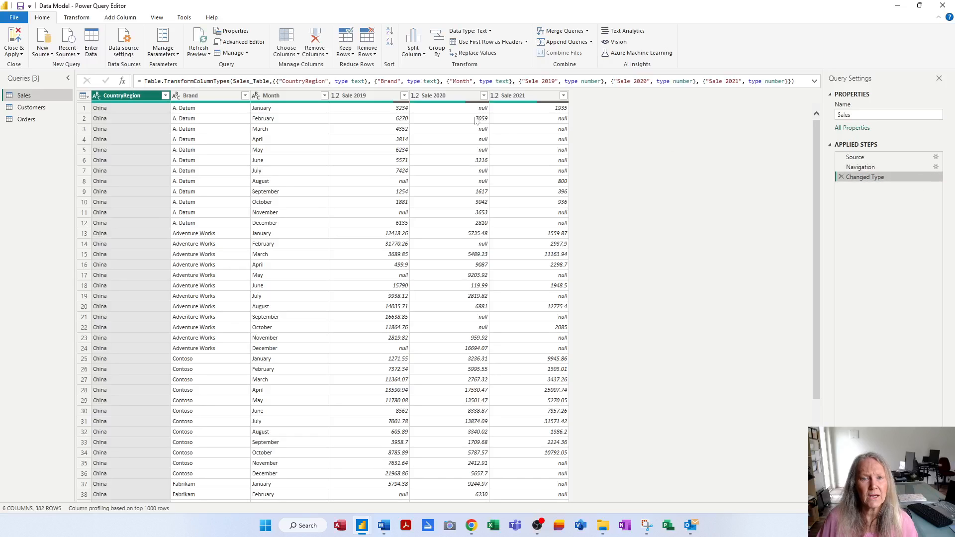
Review the Customers query's applied steps in order: Source, Navigation, Promoted Headers and Changed Type.
left_click(32, 110)
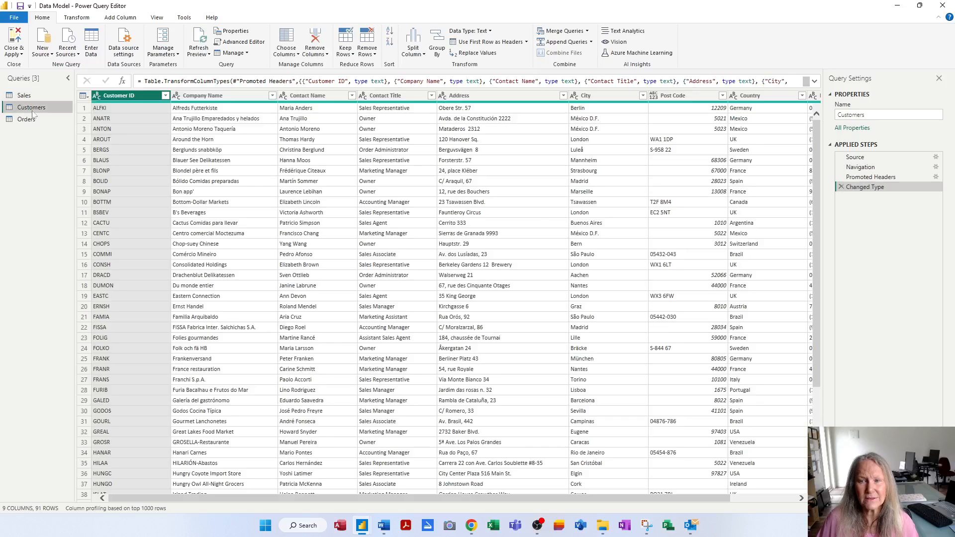
left_click(855, 158)
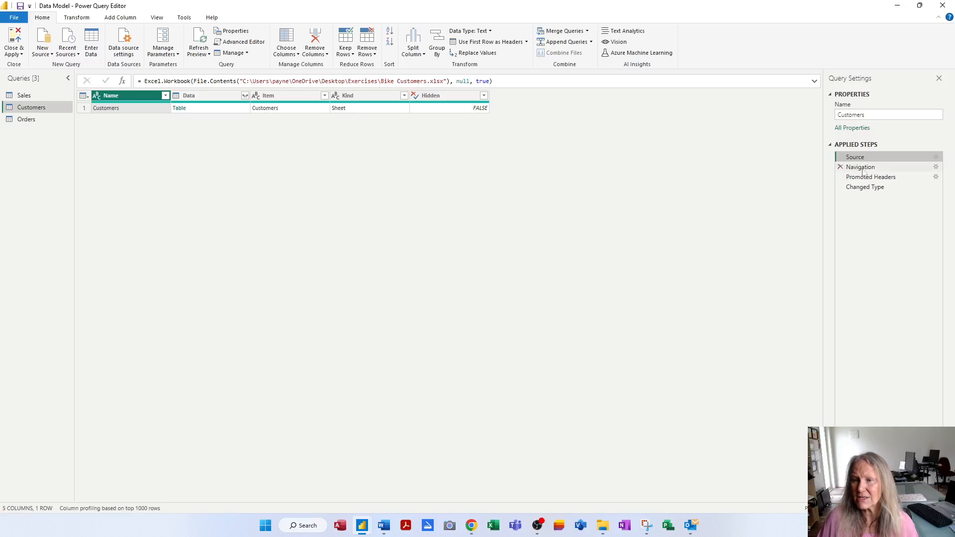
left_click(890, 171)
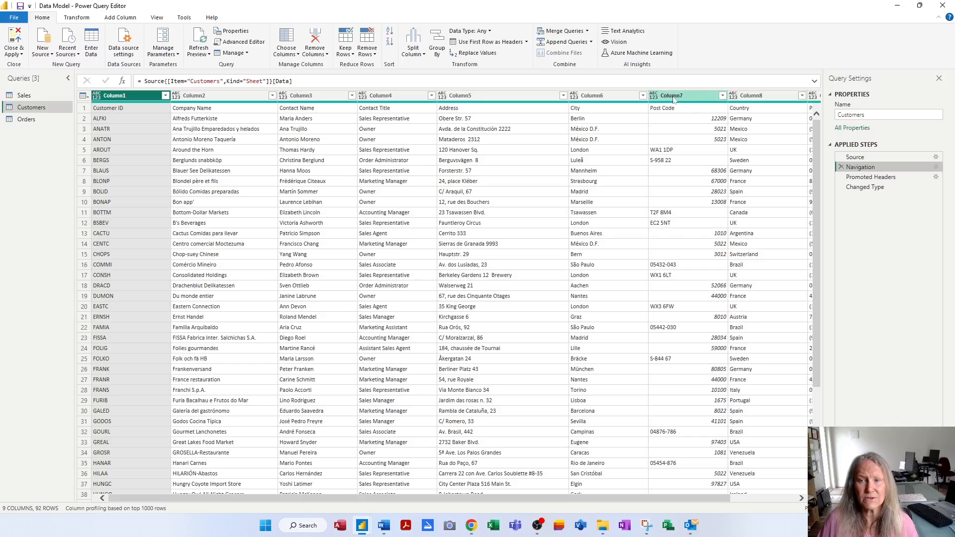
left_click(888, 178)
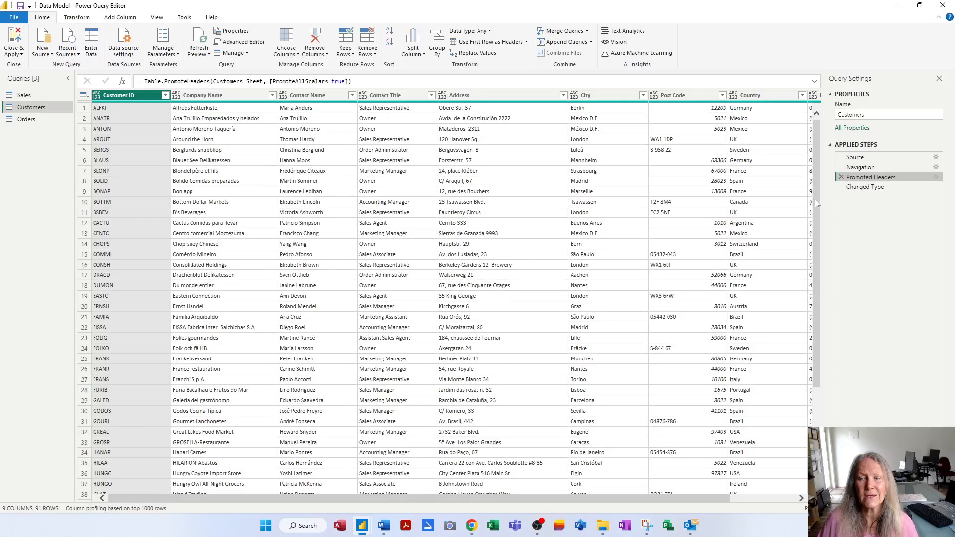
left_click(868, 189)
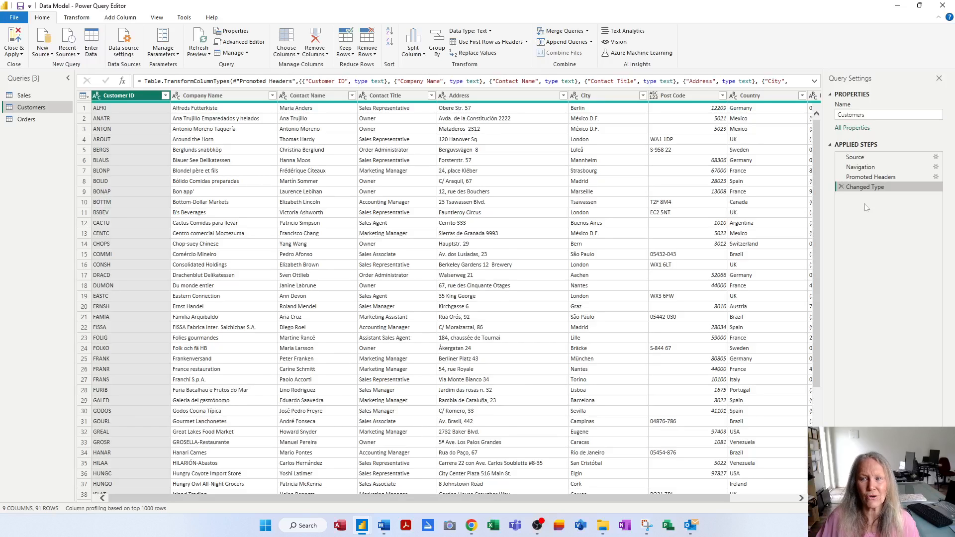
Compare the Source steps of the Orders, Customers and Sales queries, checking the kind of object each workbook provides.
left_click(33, 122)
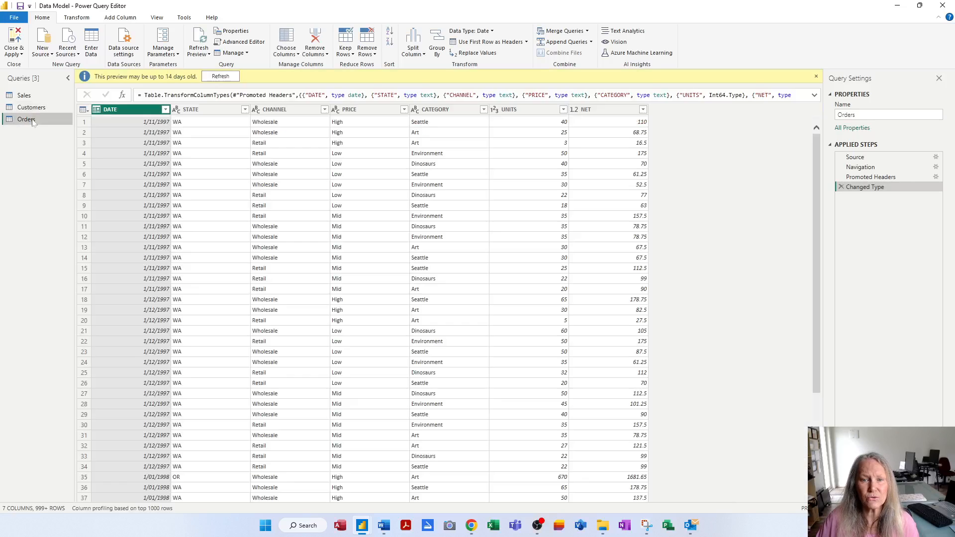
left_click(841, 159)
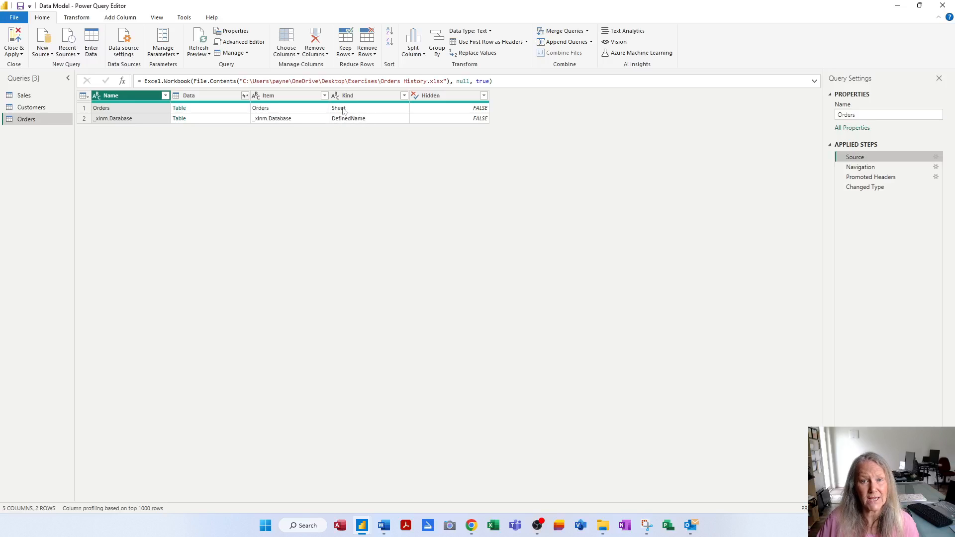
left_click(49, 108)
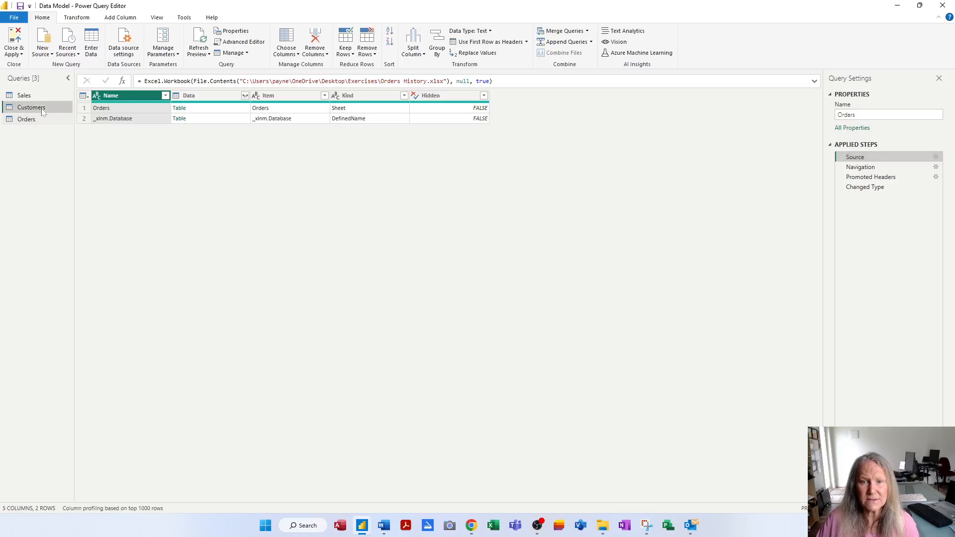
left_click(852, 157)
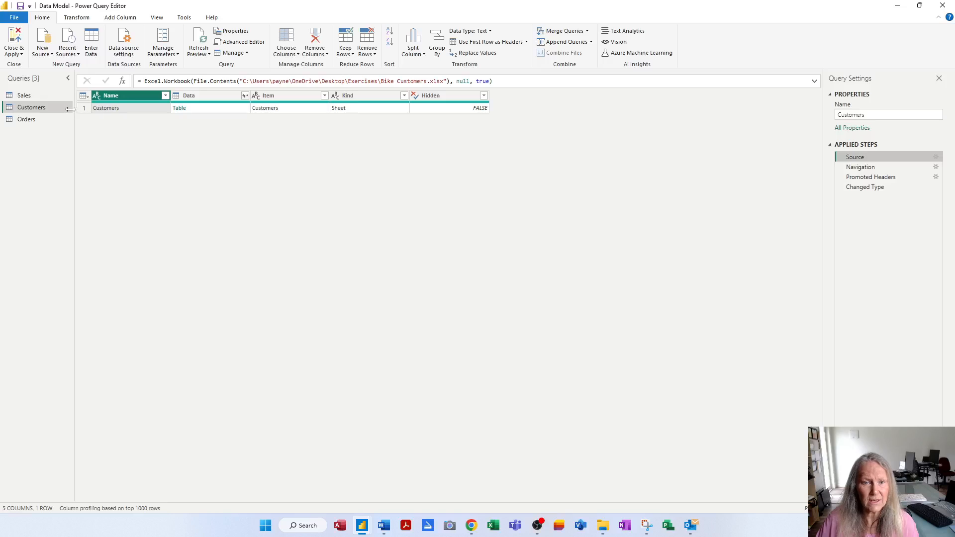
left_click(39, 95)
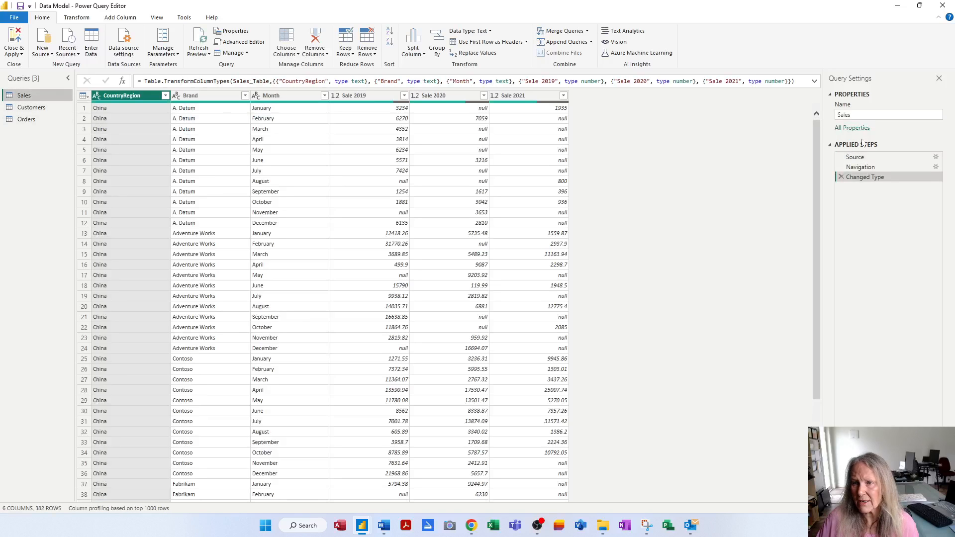
left_click(859, 158)
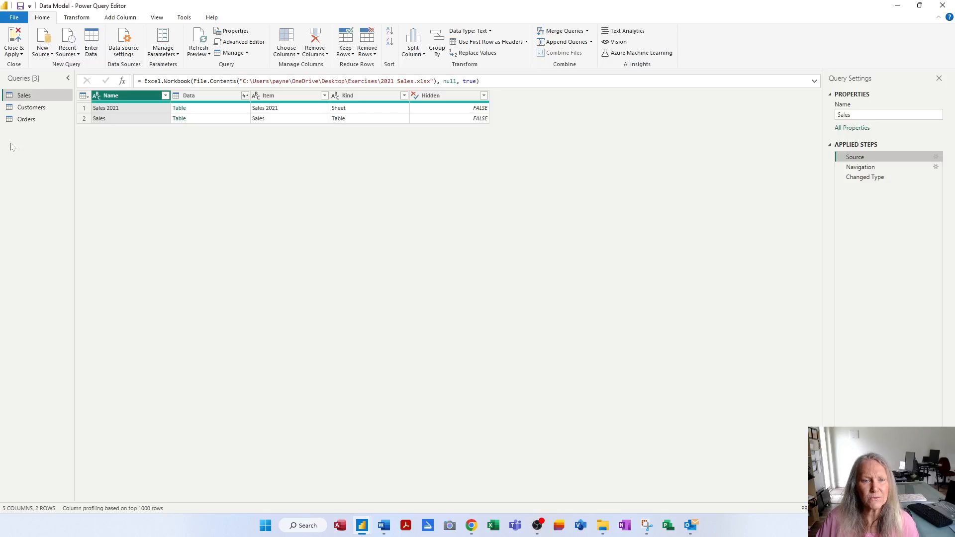
Review the Orders query's applied steps in order: Source, Navigation, Promoted Headers and Changed Type.
left_click(26, 120)
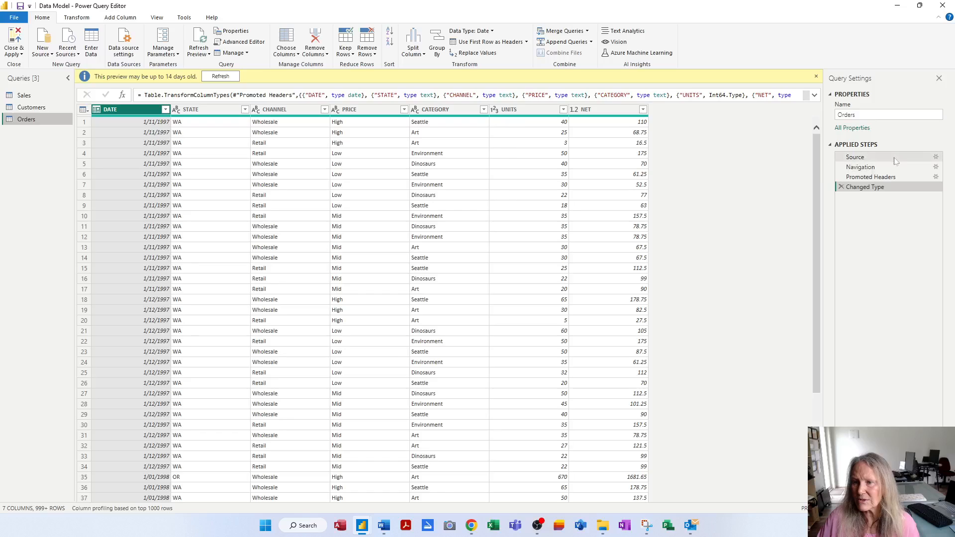
left_click(870, 158)
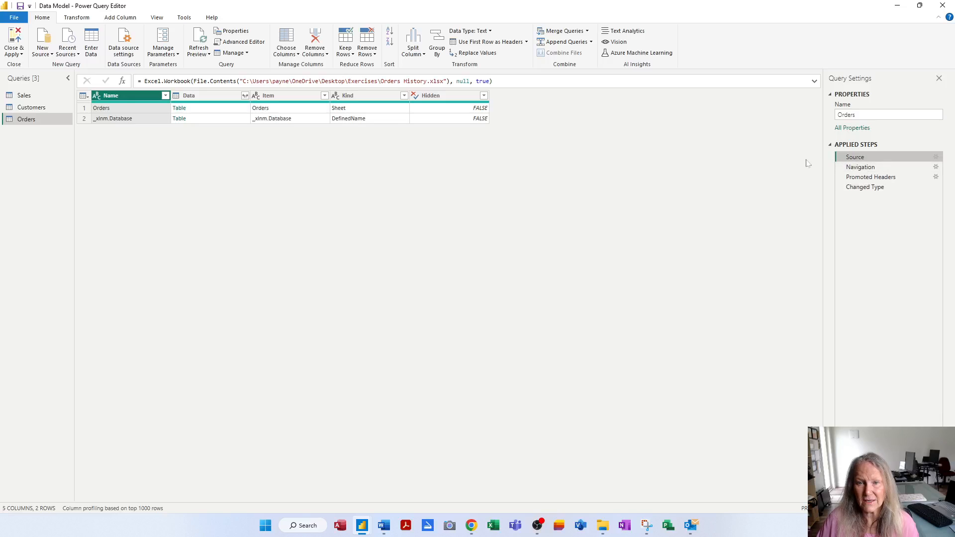
left_click(859, 168)
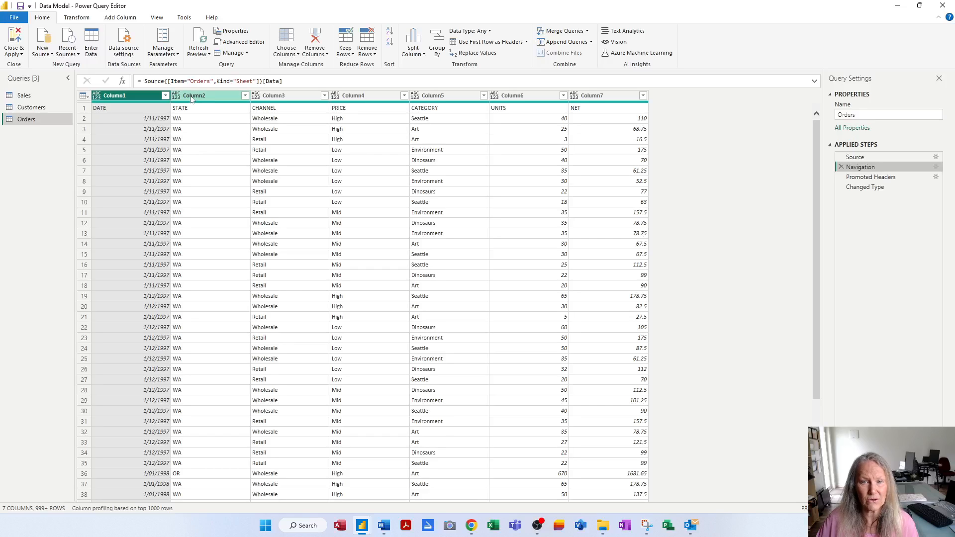
left_click(886, 177)
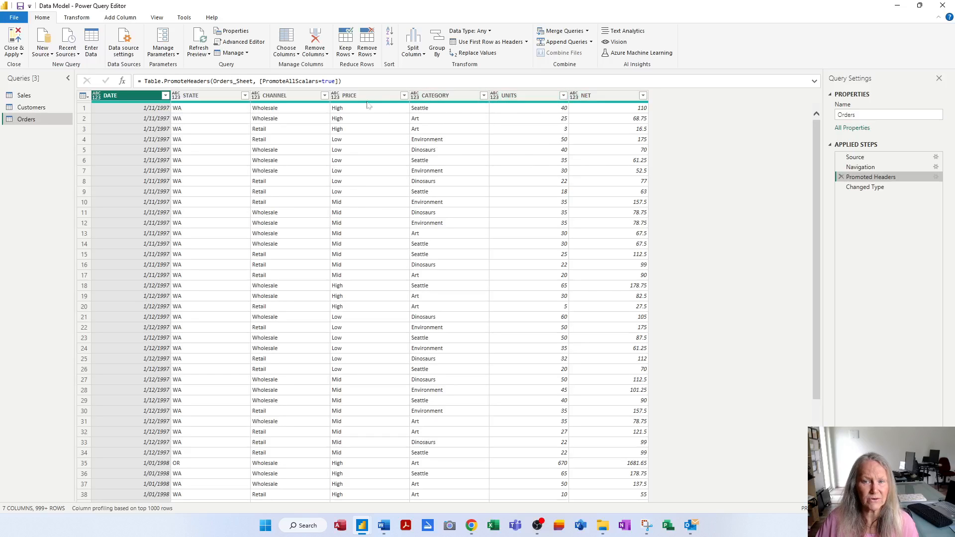
left_click(854, 188)
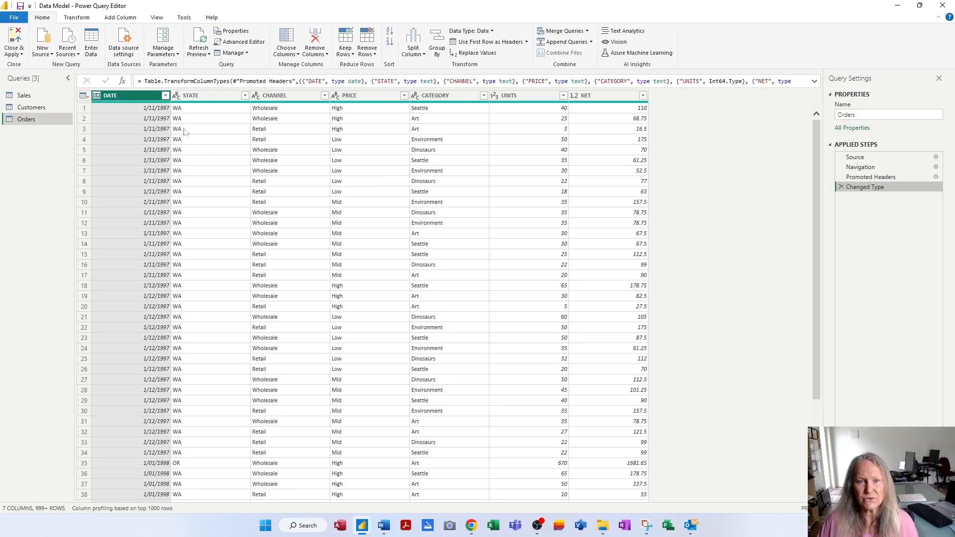
Examine the data types available for the Orders query's DATE column without changing it, and select the STATE column.
left_click(97, 96)
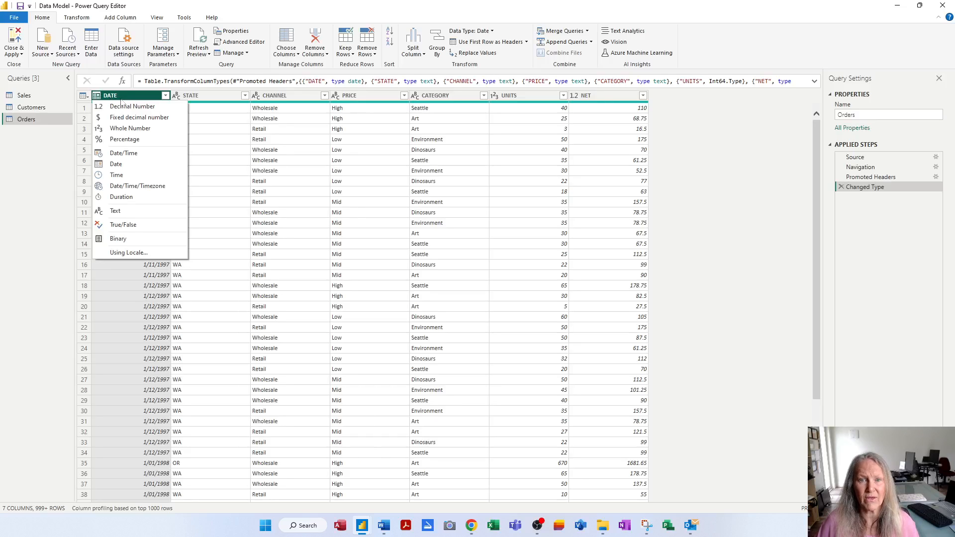
left_click(230, 129)
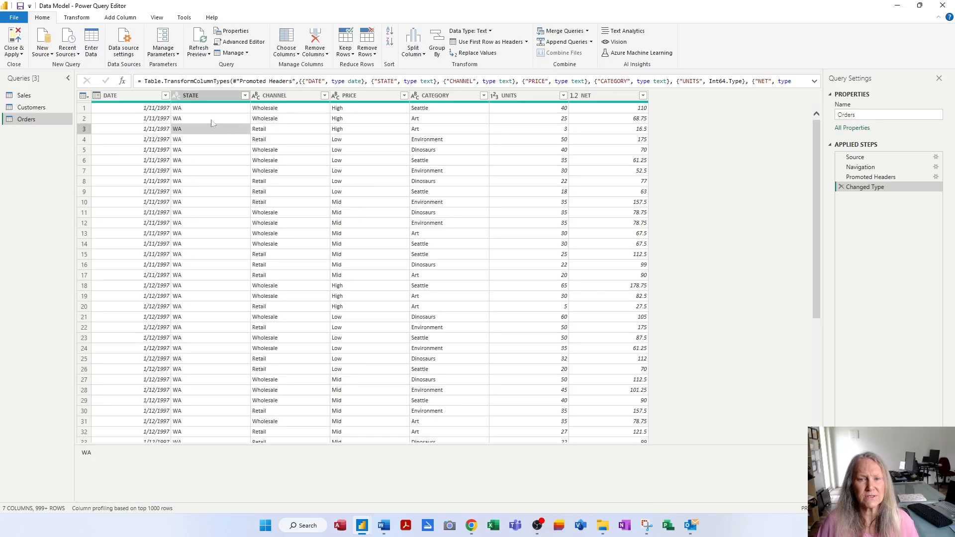
left_click(214, 96)
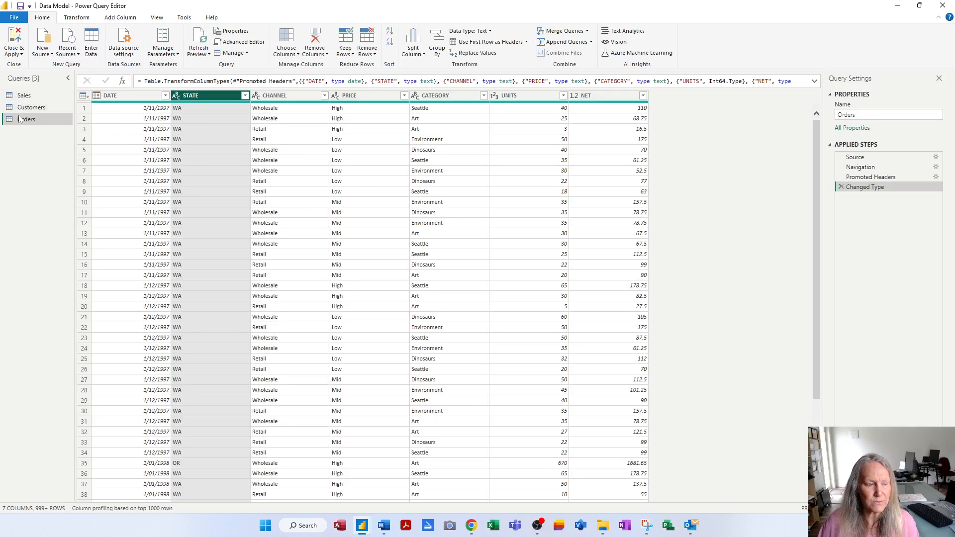
Reorder the queries as Customers, Orders, Sales.
mouse_move(38, 110)
left_mouse_down()
mouse_move(41, 95)
mouse_move(31, 118)
mouse_move(31, 102)
left_mouse_up()
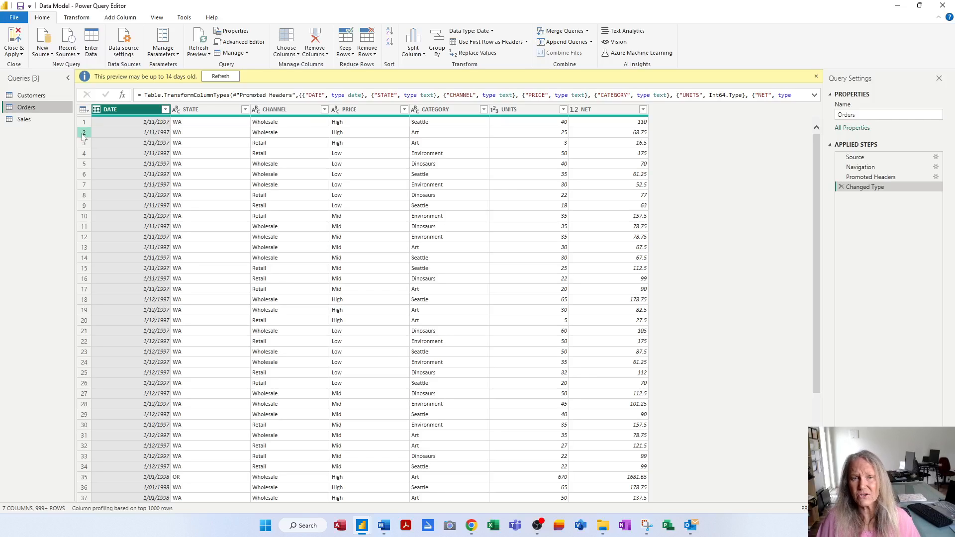
Rename the Orders query as Orders 1997-2000.
key("F2")
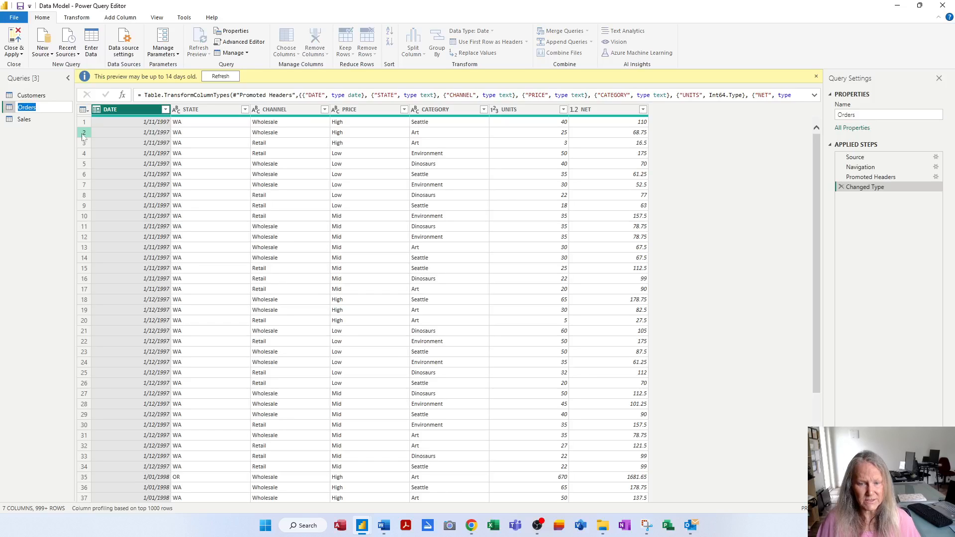
key("End")
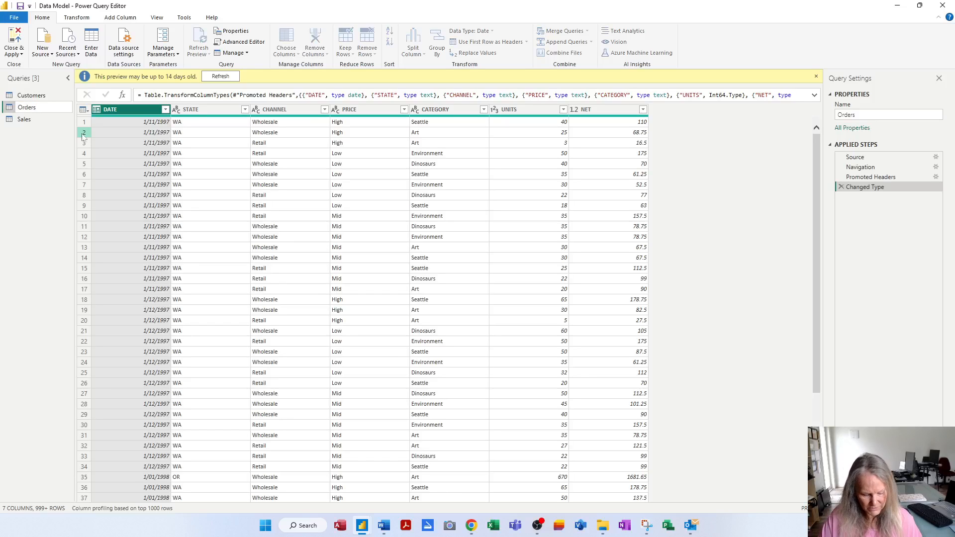
type("1997")
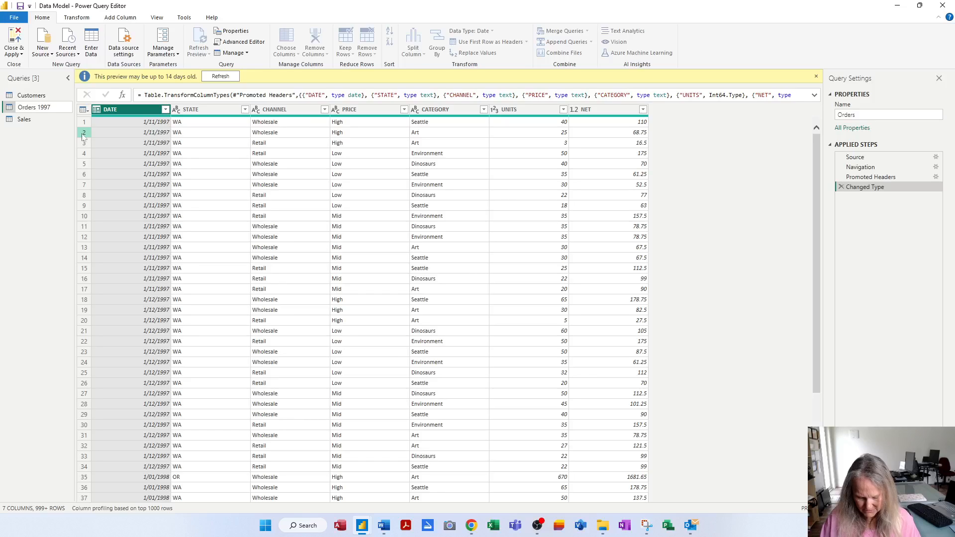
type("-2000")
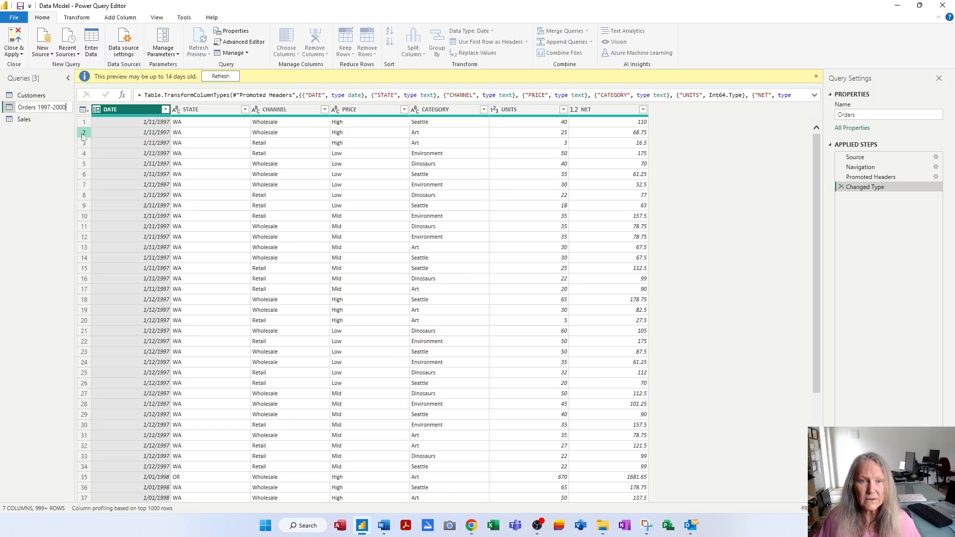
key("Return")
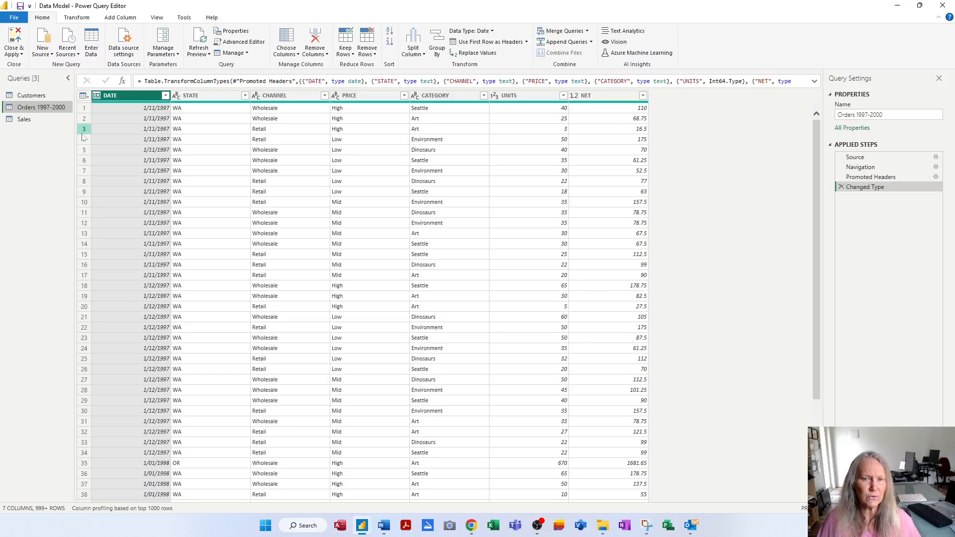
Rename the Sales query as Sales 2019-2020.
left_click(40, 122)
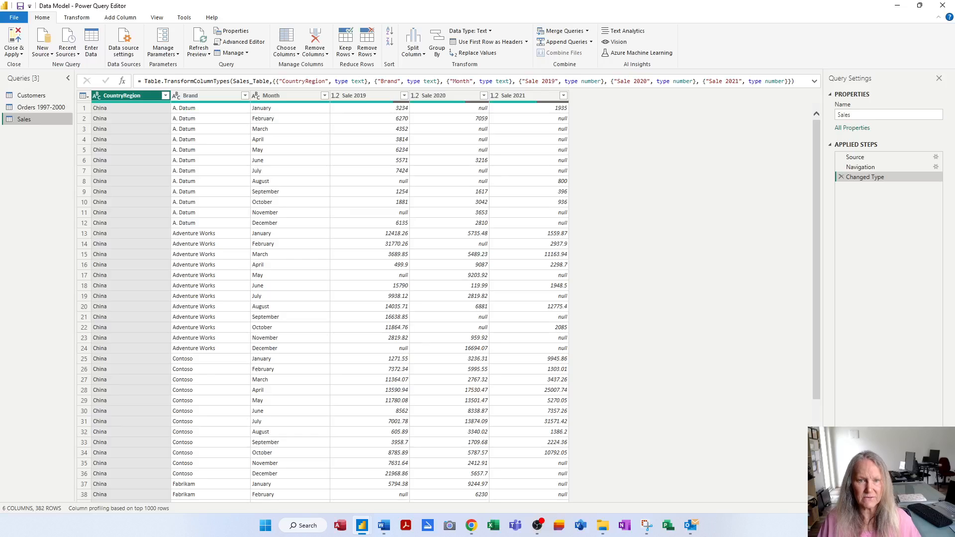
double_click(40, 121)
left_click(36, 120)
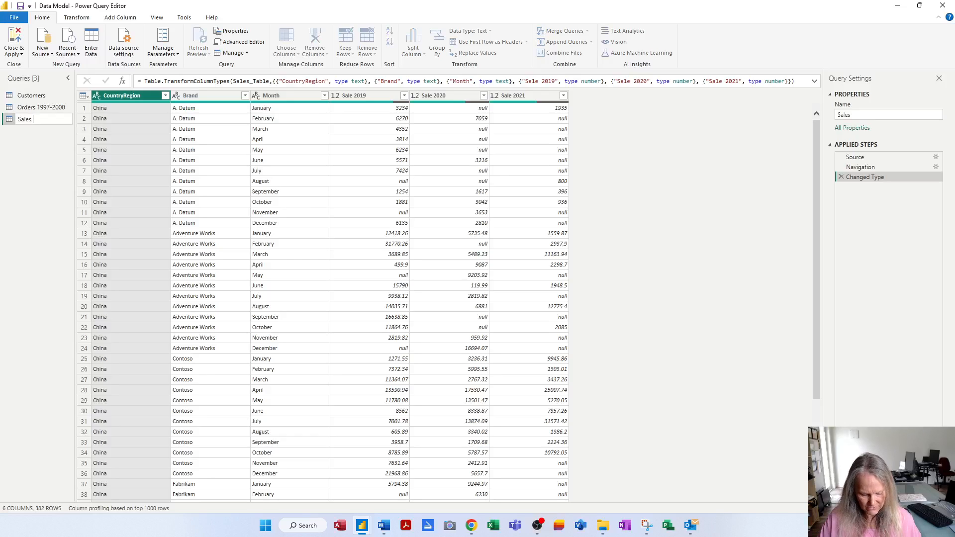
type("2019-")
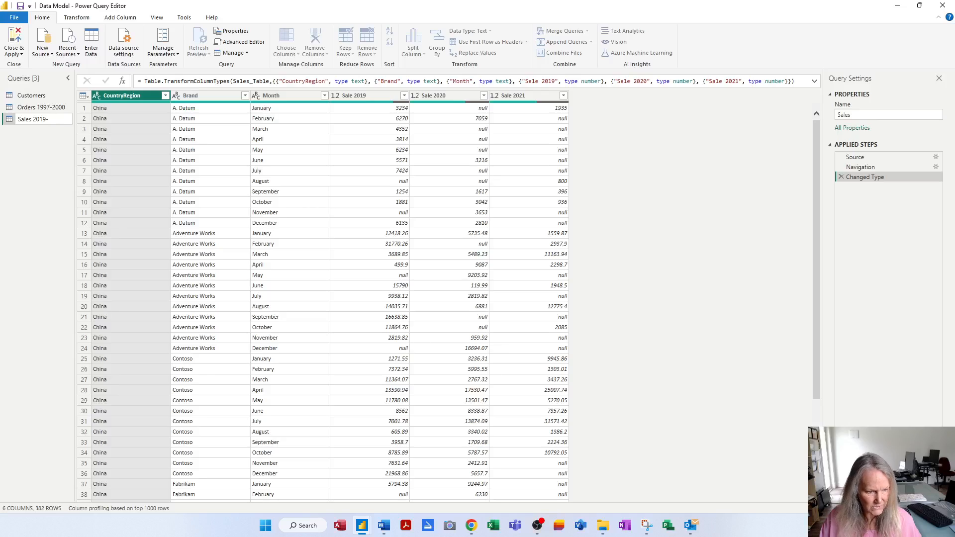
type("2020")
key("Return")
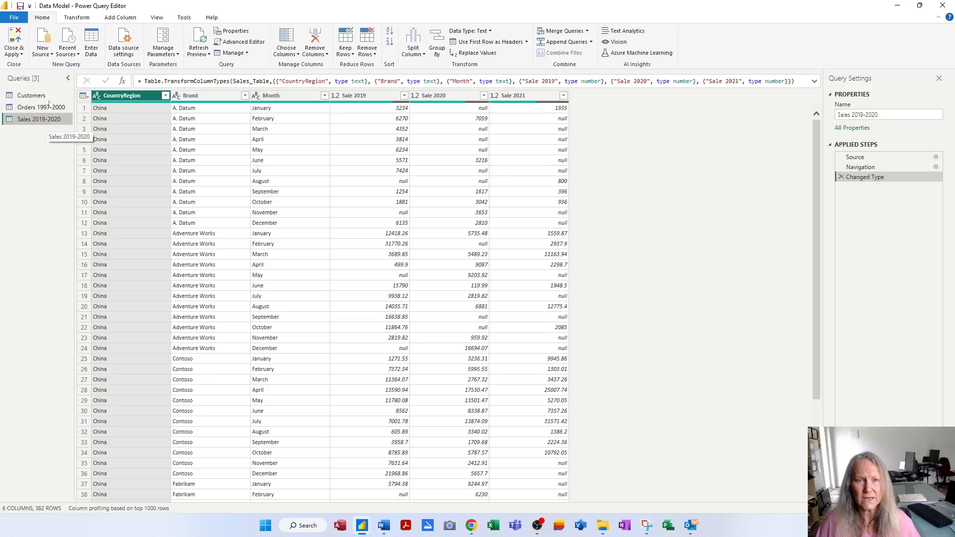
Save the report, and close the query editor with all pending query changes applied.
left_click(21, 7)
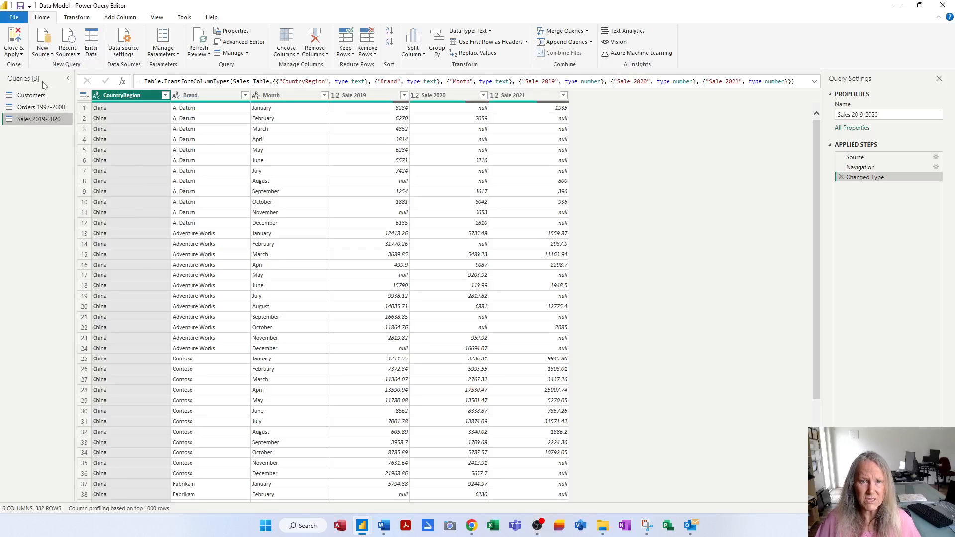
left_click(12, 38)
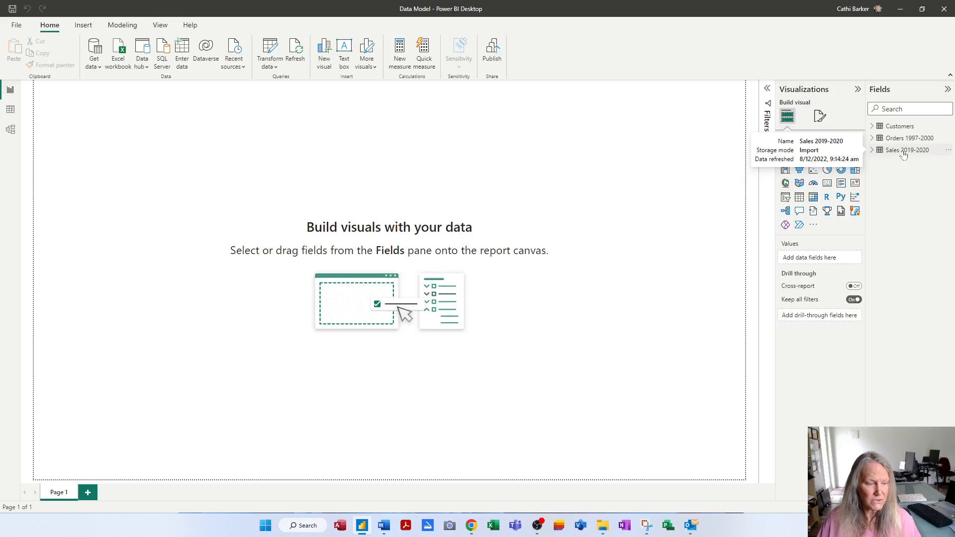
Reopen the Power Query Editor from the Power BI Desktop report to work on the queries.
left_click(269, 50)
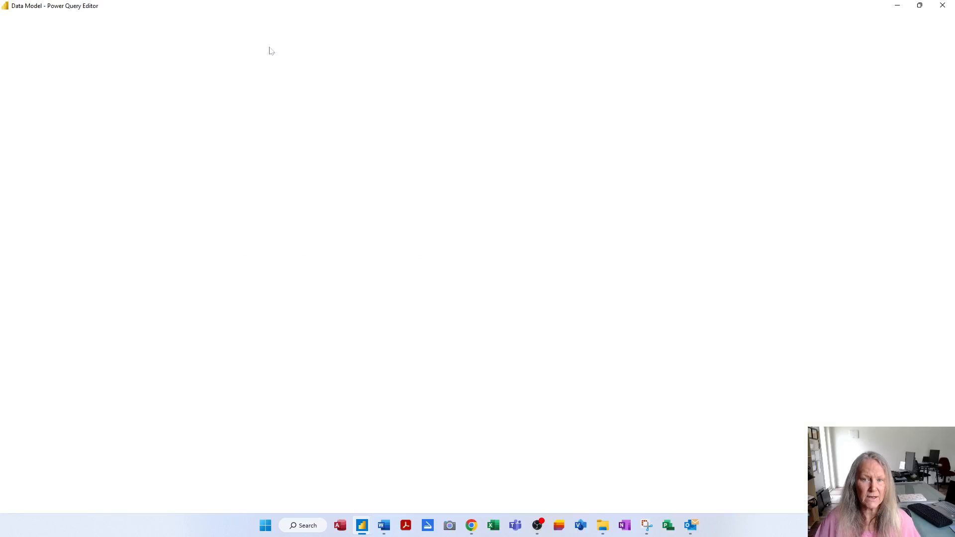